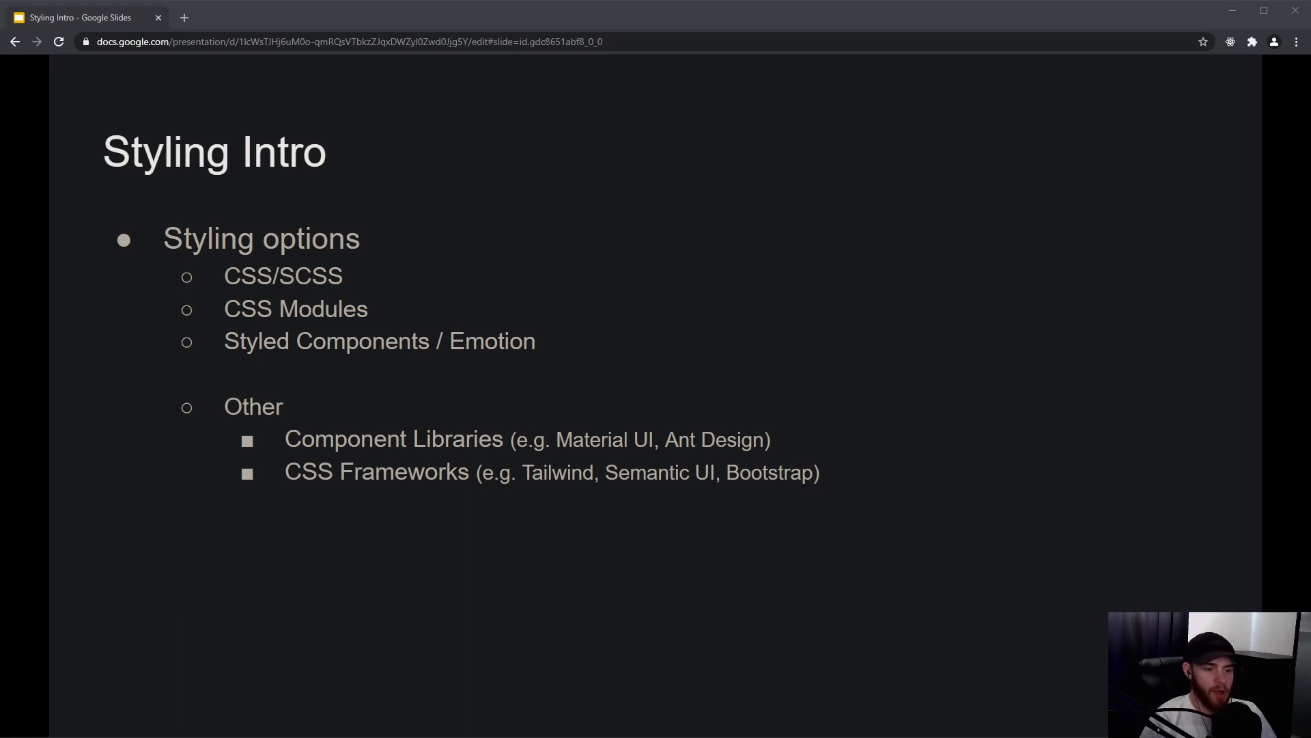
# - Advance through the radio-player code example to the Styling Intro slide on specificity problems
pyautogui.click(222, 227)
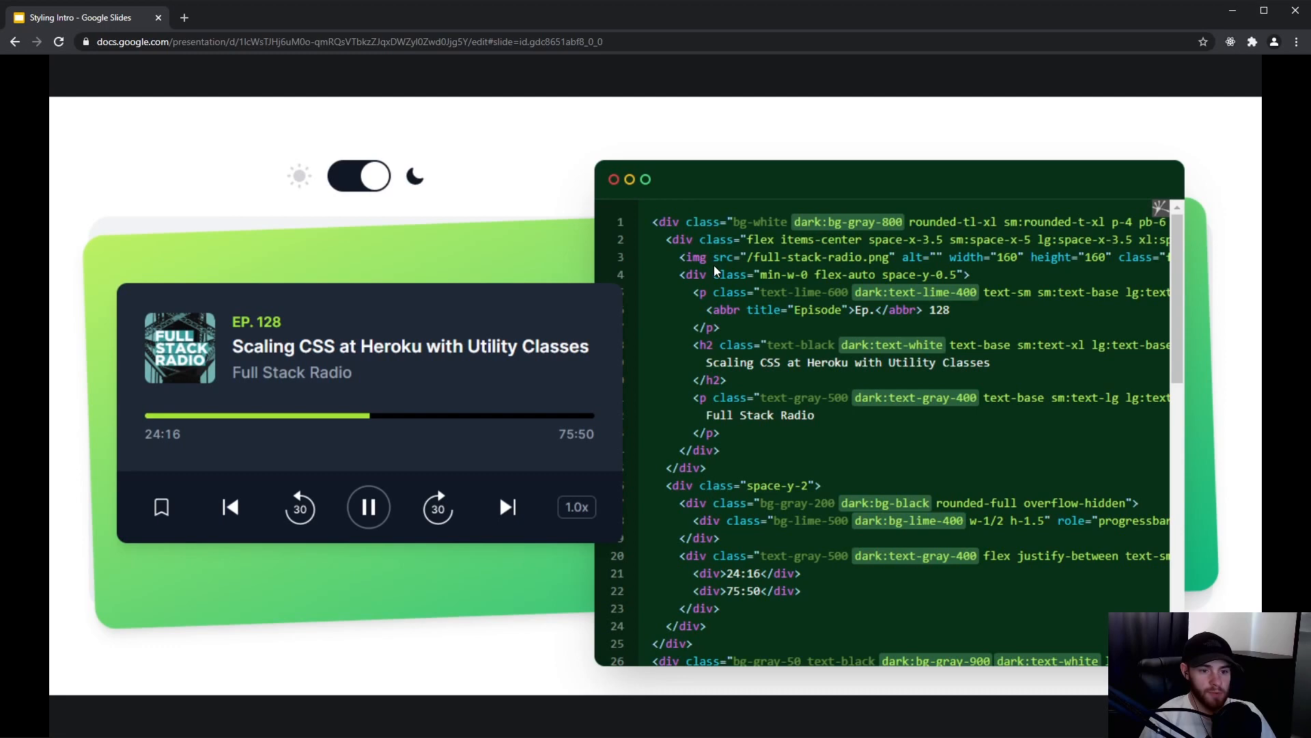
pyautogui.press('Right')
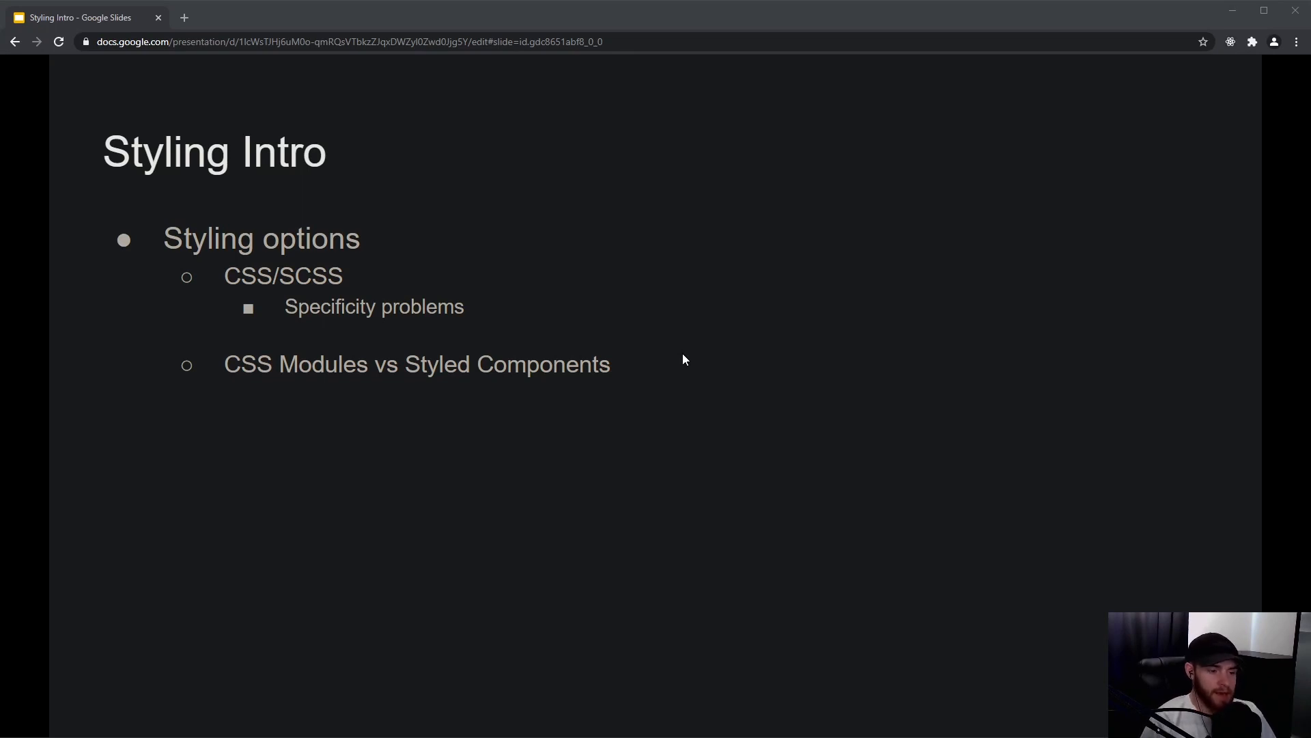
# - Advance to the slide listing pros and cons of CSS Modules and Styled Components
pyautogui.click(685, 388)
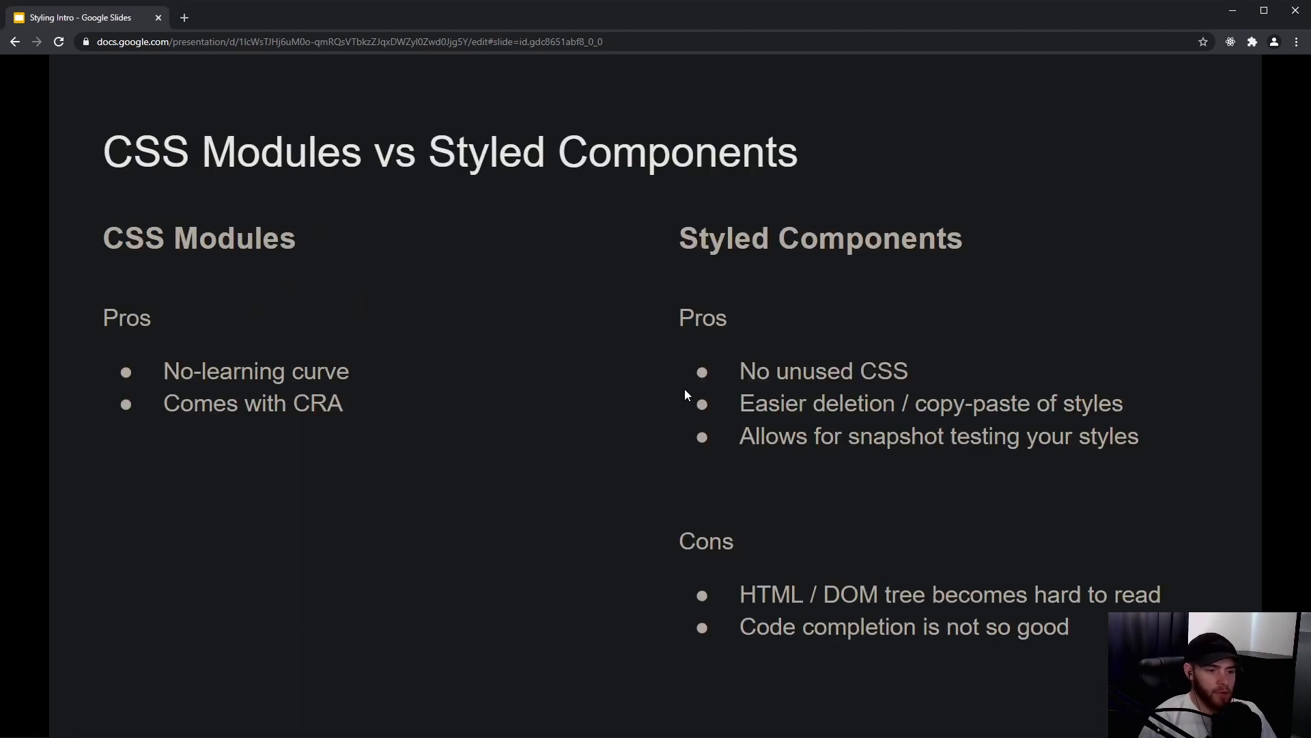